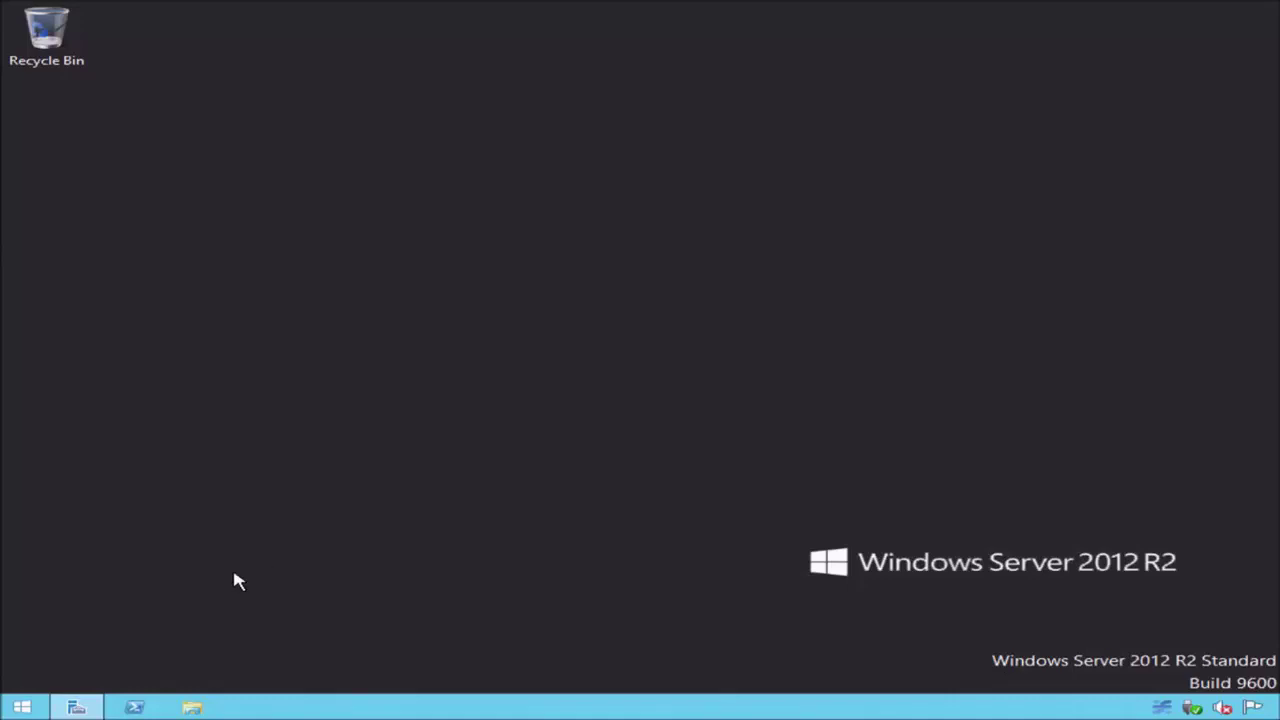
# Open the Windows Deployment Services console from Server Manager and show the Pending Devices of server WDS1
pyautogui.click(78, 707)
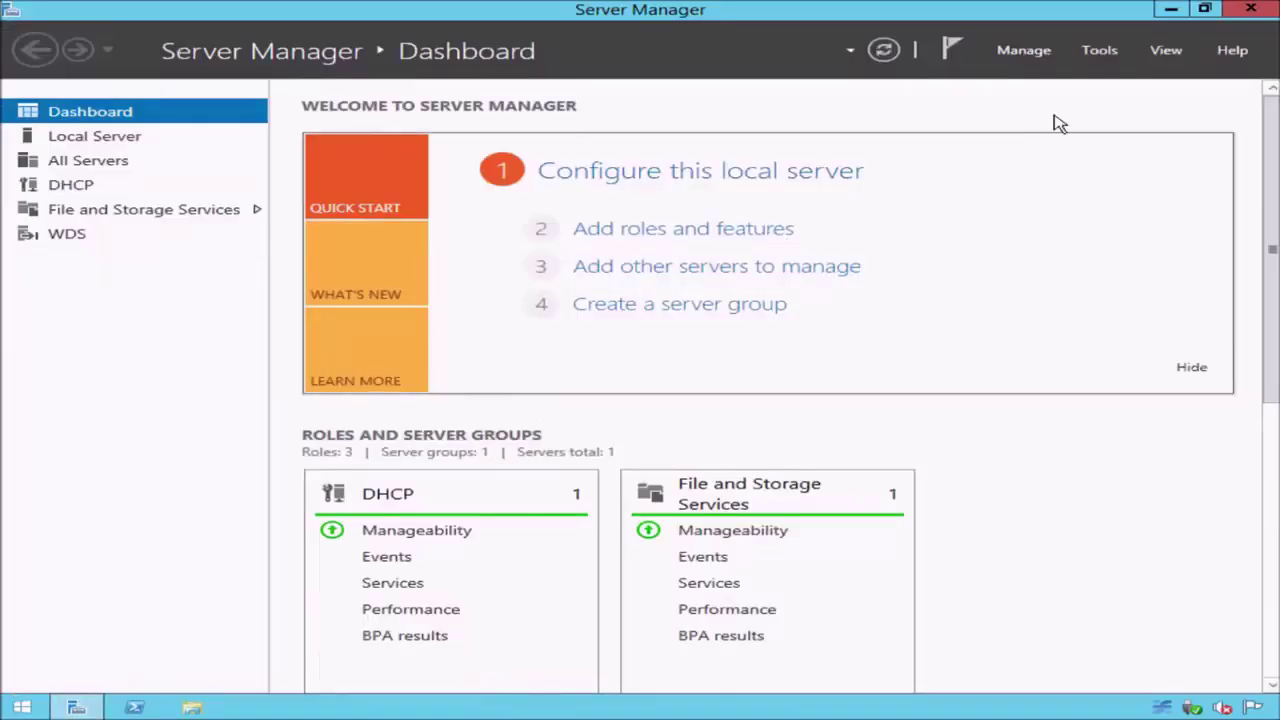
pyautogui.click(1105, 55)
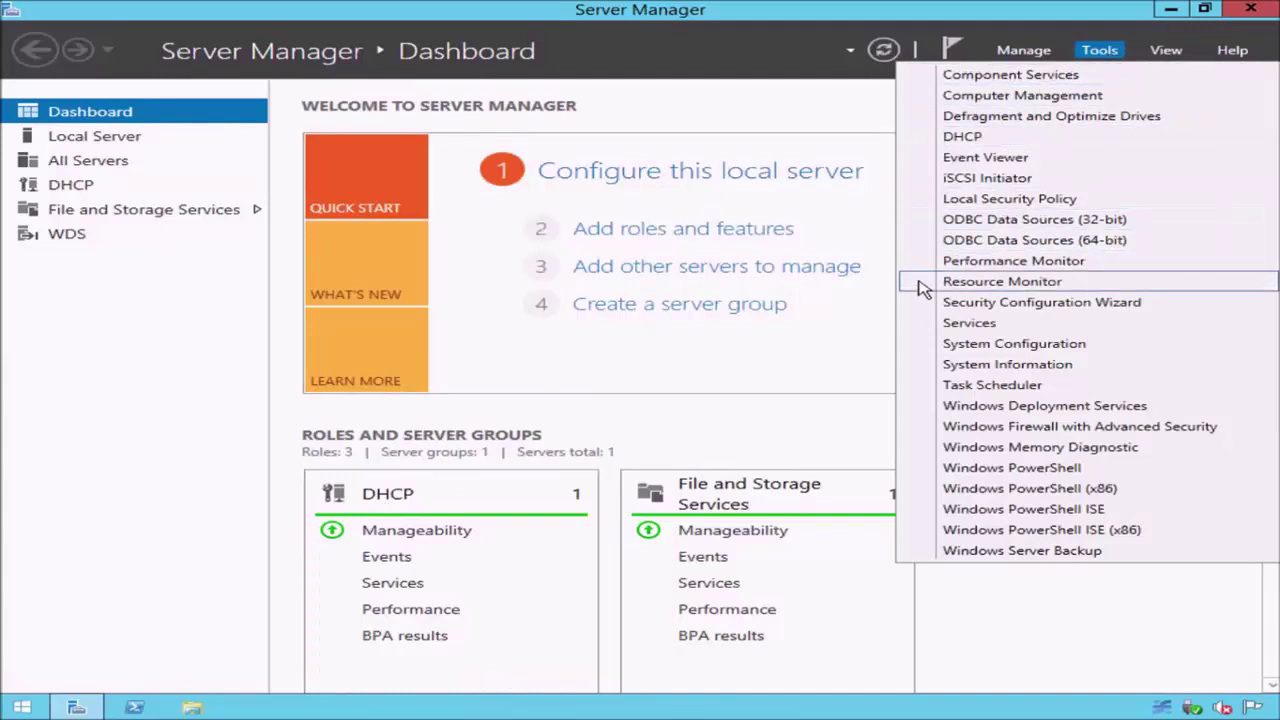
pyautogui.click(922, 408)
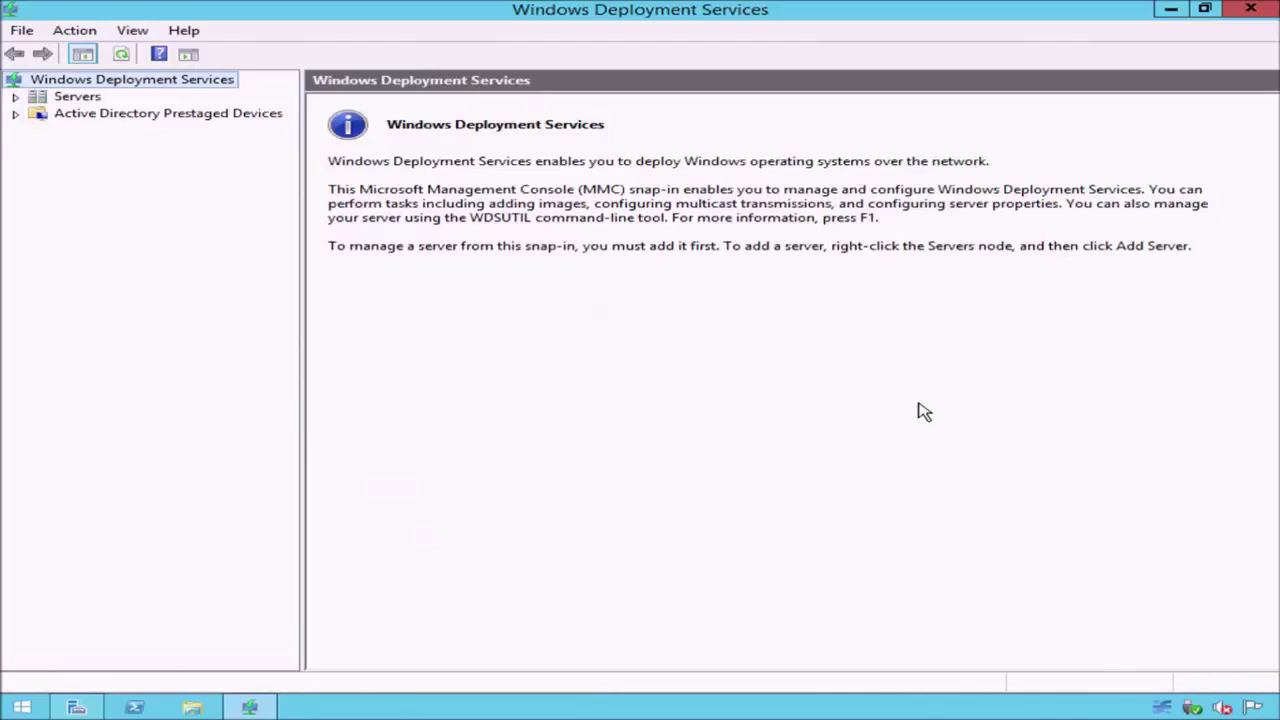
pyautogui.click(16, 97)
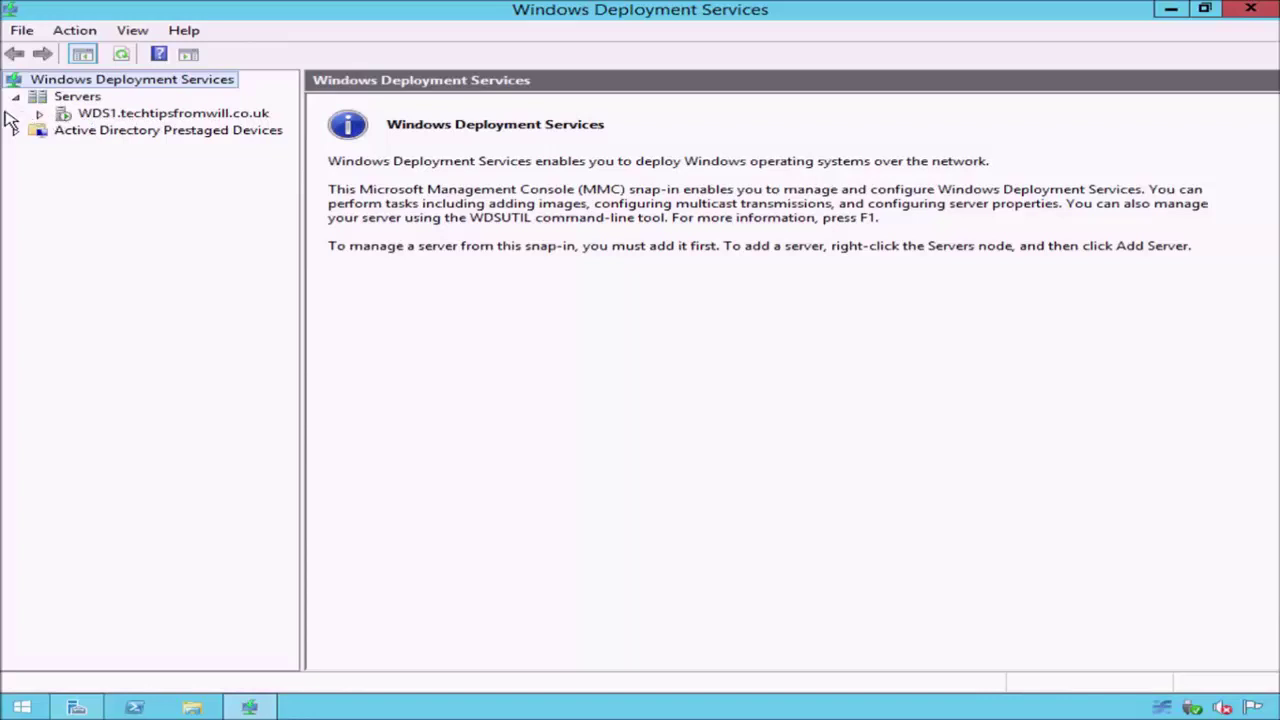
pyautogui.click(39, 114)
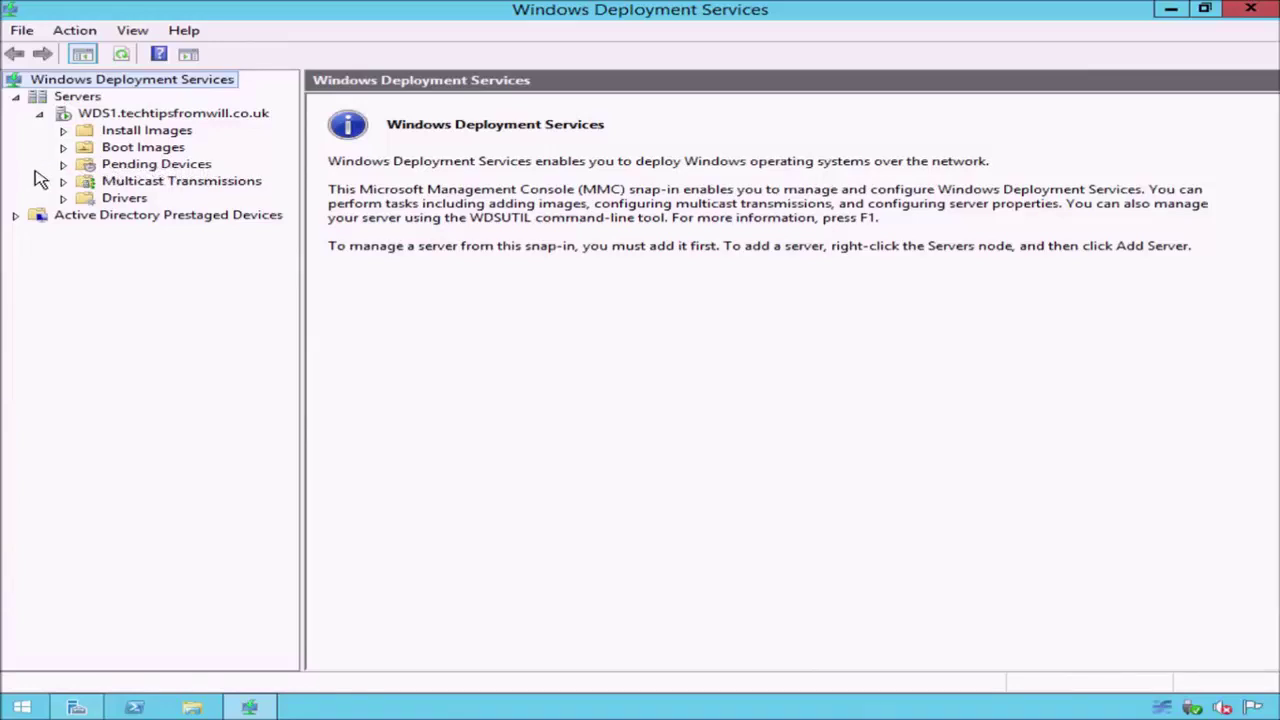
pyautogui.click(120, 165)
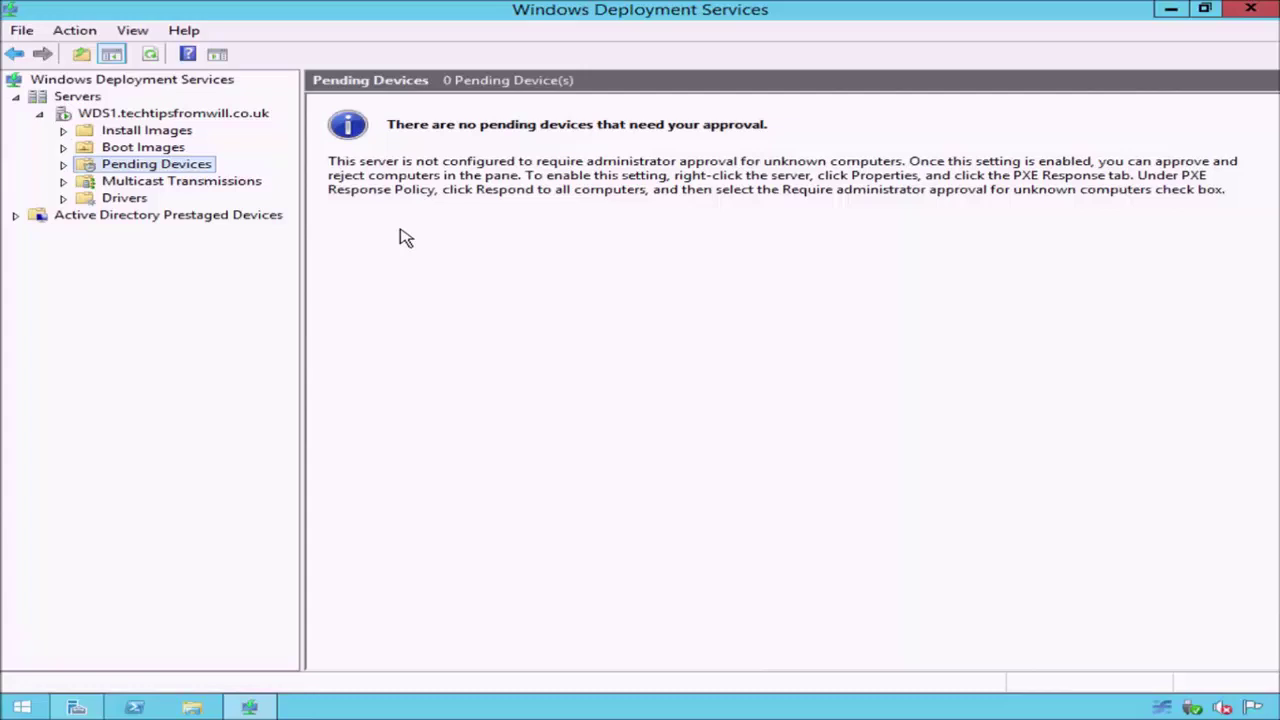
# Set WDS1's PXE response policy to all client computers (known and unknown) with administrator approval required for unknown ones, and reopen Pending Devices
pyautogui.click(208, 120)
pyautogui.rightClick(208, 120)
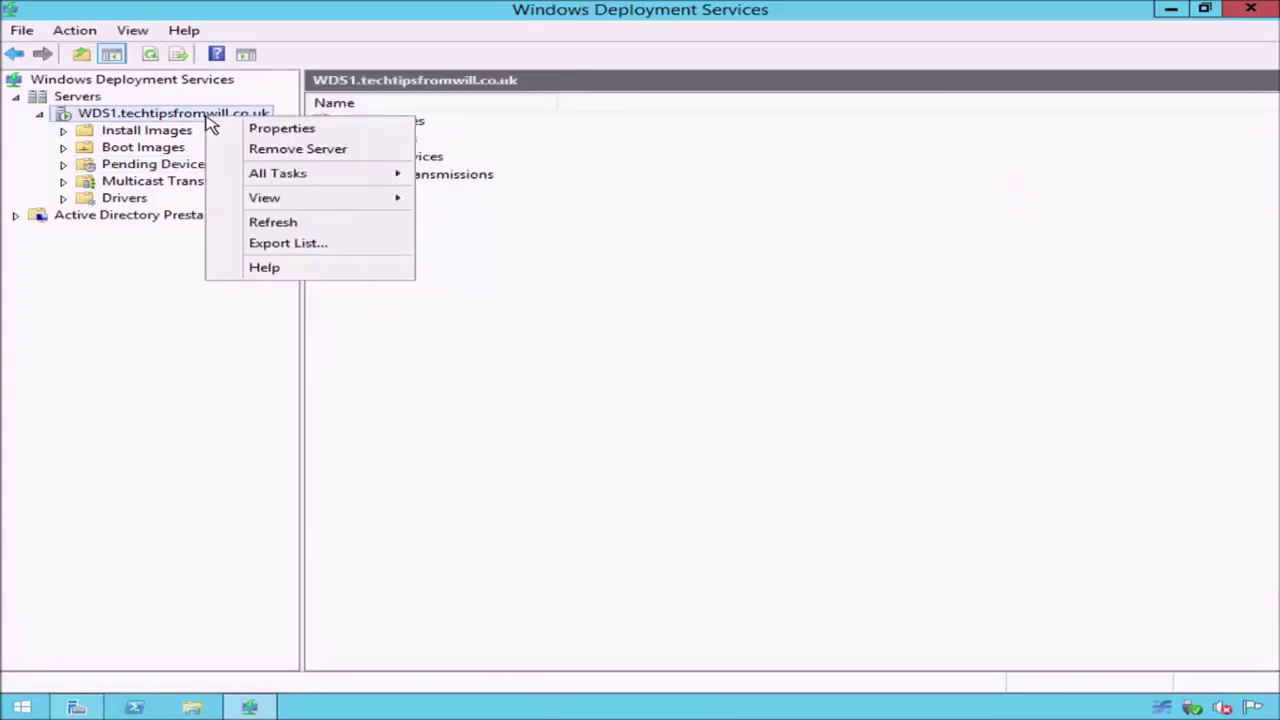
pyautogui.click(222, 135)
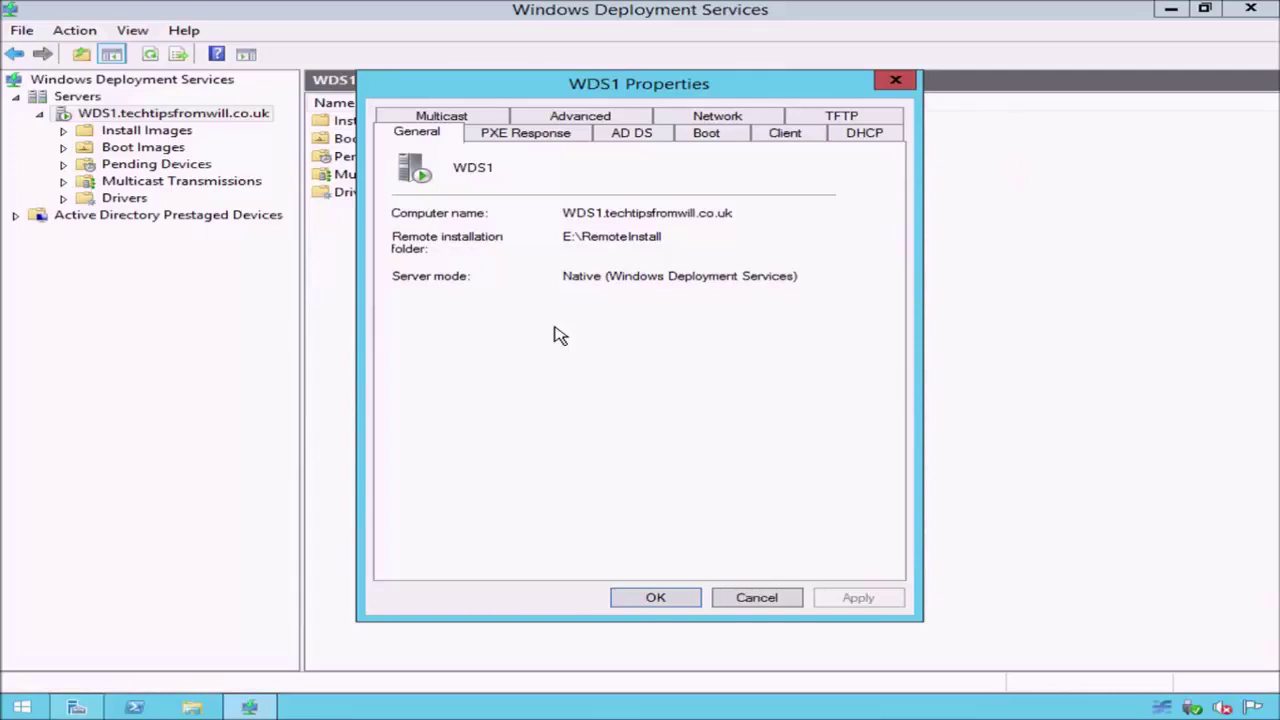
pyautogui.click(586, 140)
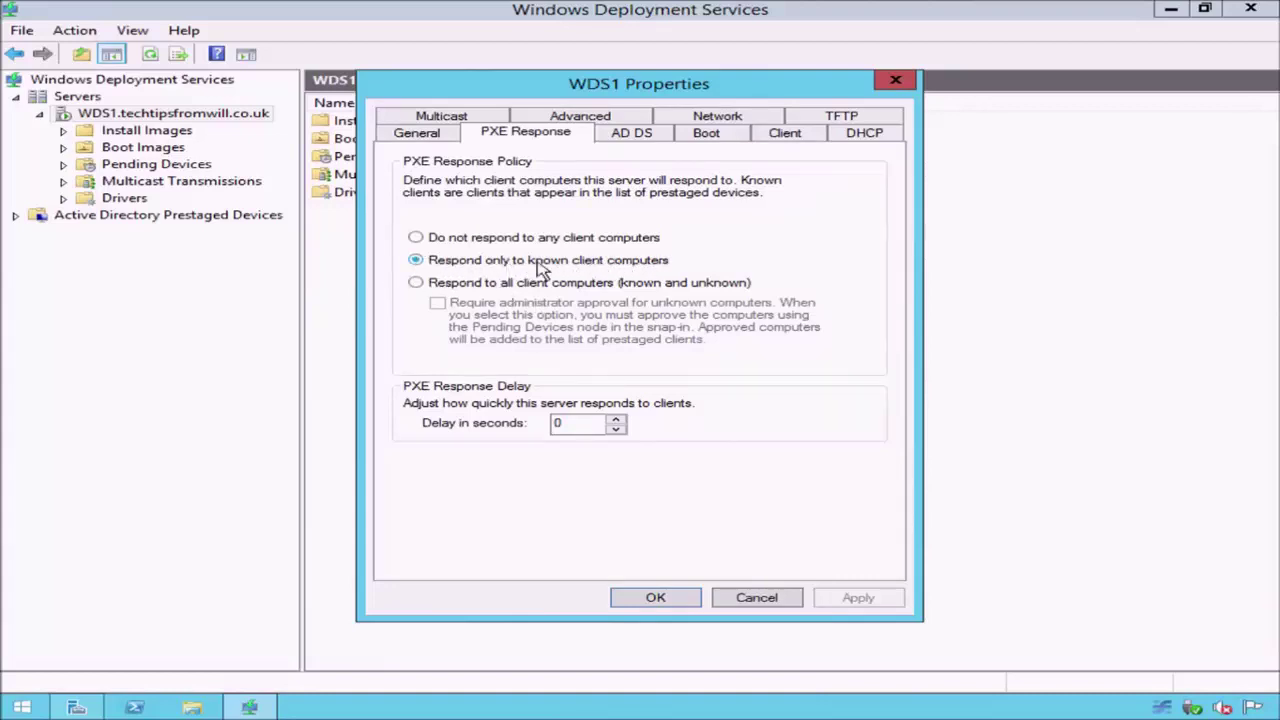
pyautogui.click(415, 283)
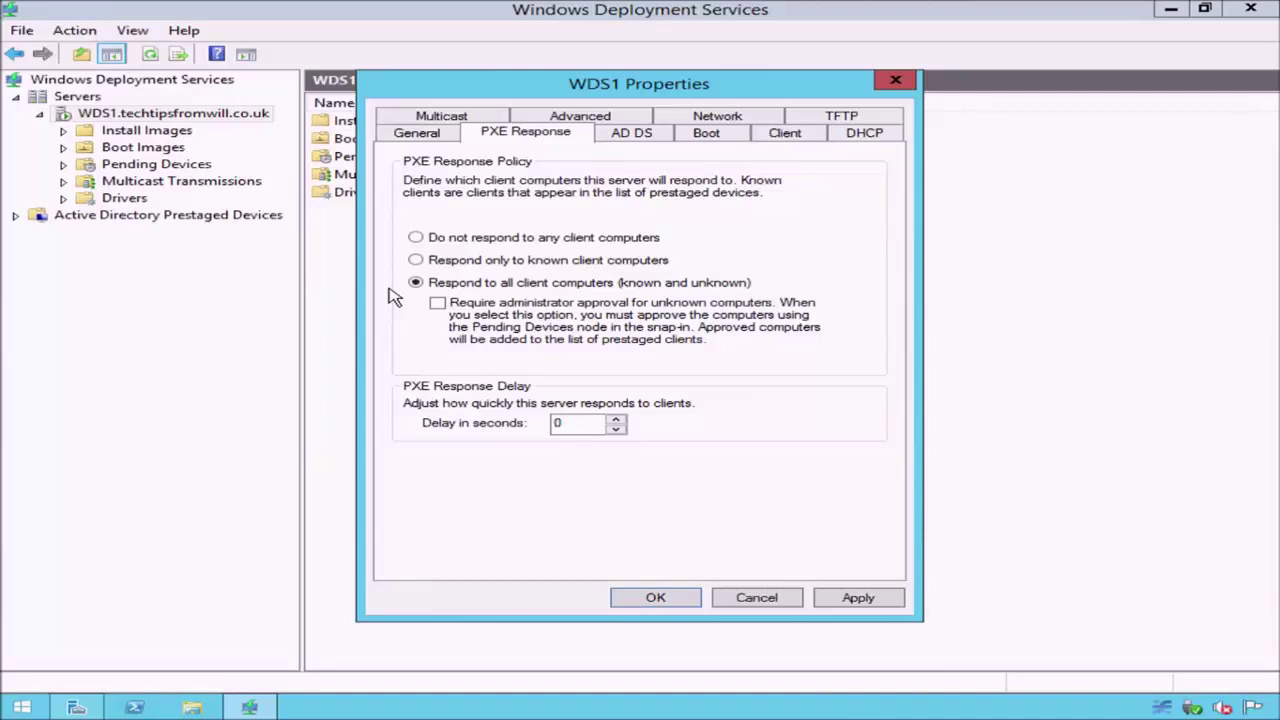
pyautogui.click(437, 303)
pyautogui.click(707, 133)
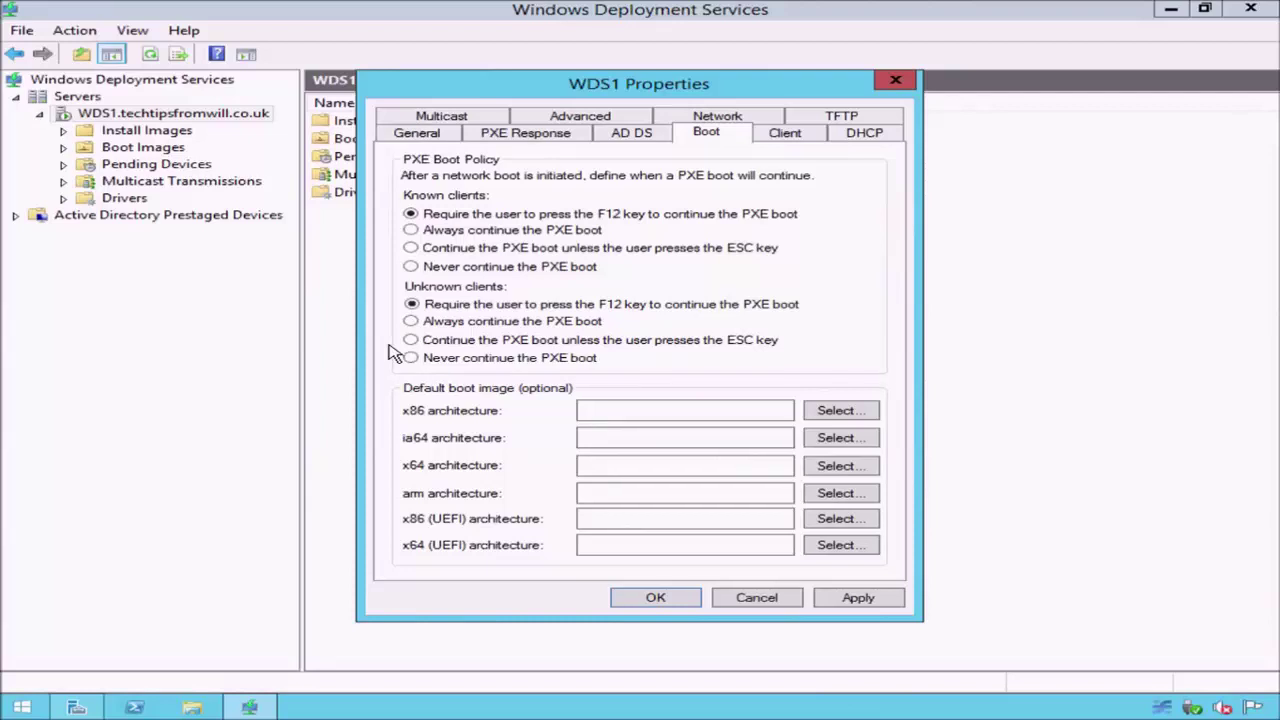
pyautogui.click(677, 600)
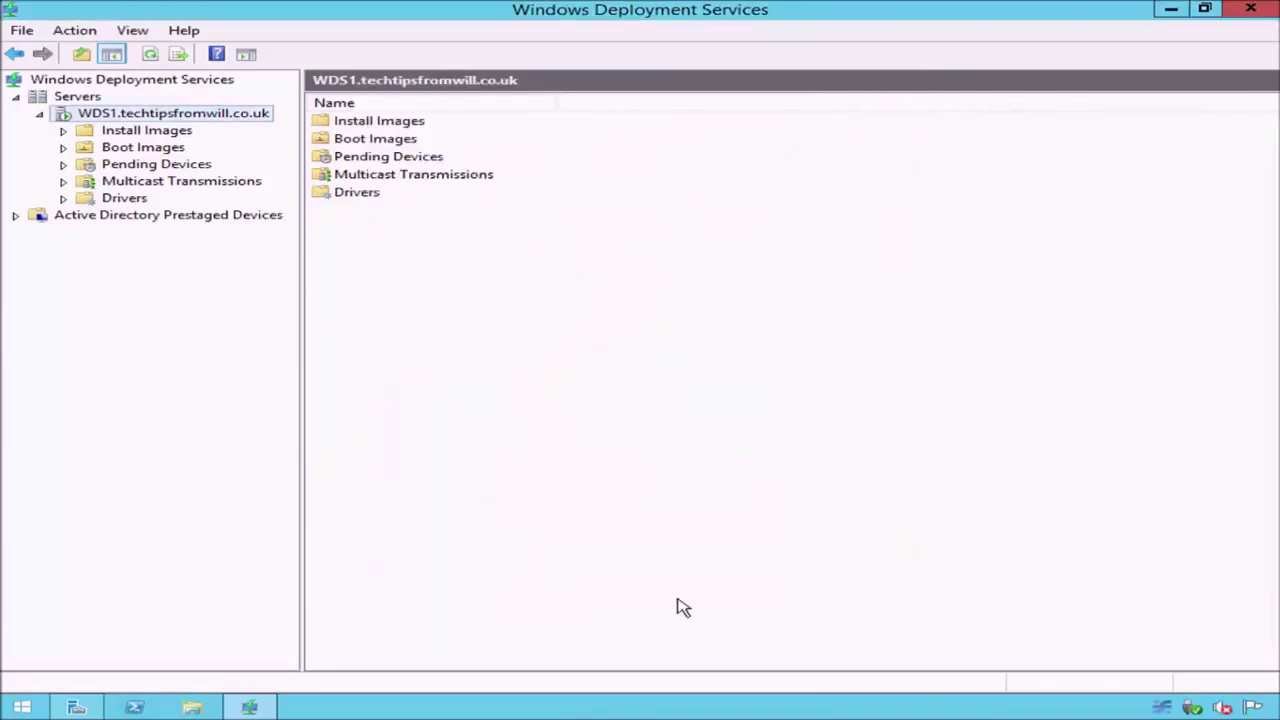
pyautogui.click(179, 168)
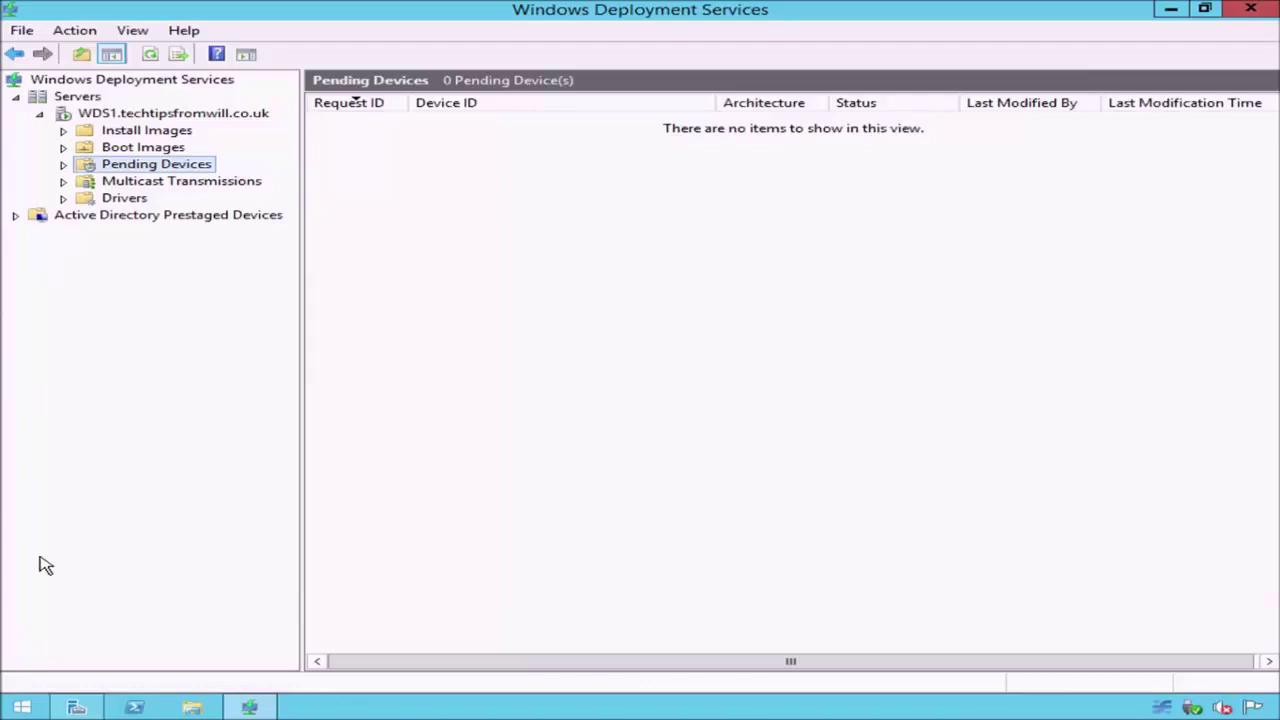
# Run in an administrator command prompt: WDSUTIL /Set-Server /AutoAddPolicy /Message:"This is an unknown computer. Contact your system administrator to install an image."
pyautogui.click(22, 709)
pyautogui.rightClick(22, 709)
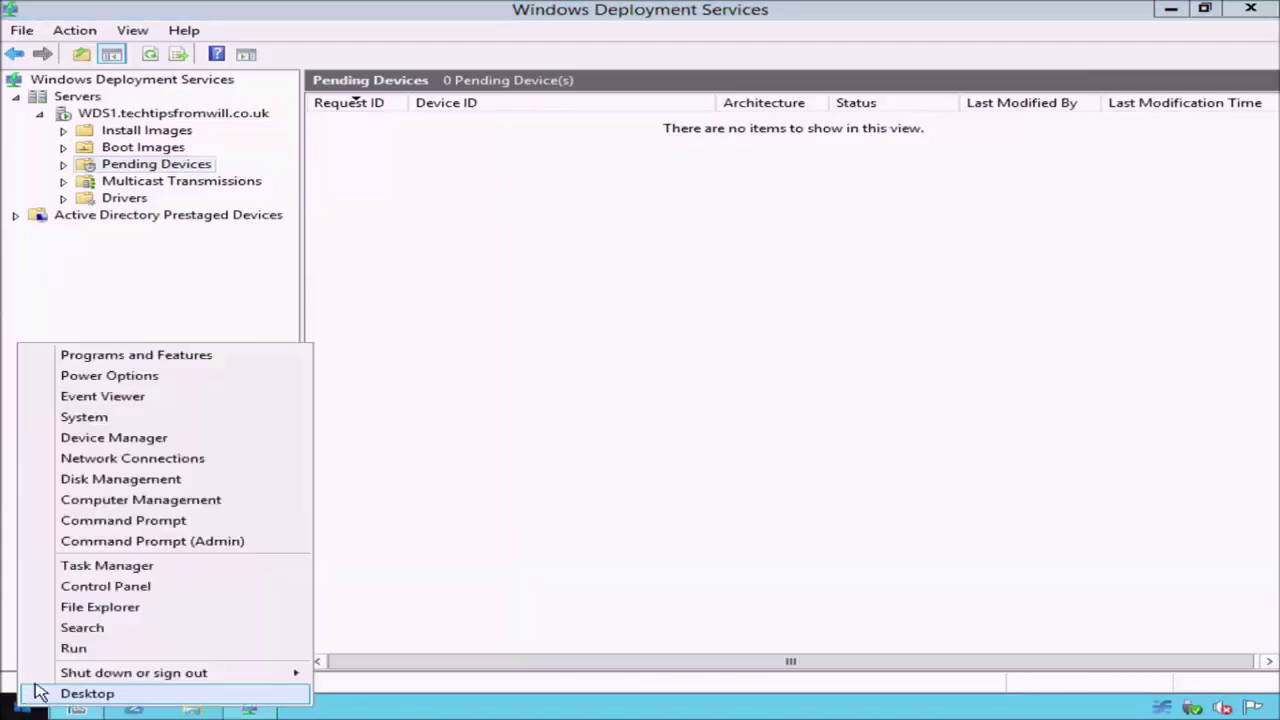
pyautogui.click(45, 550)
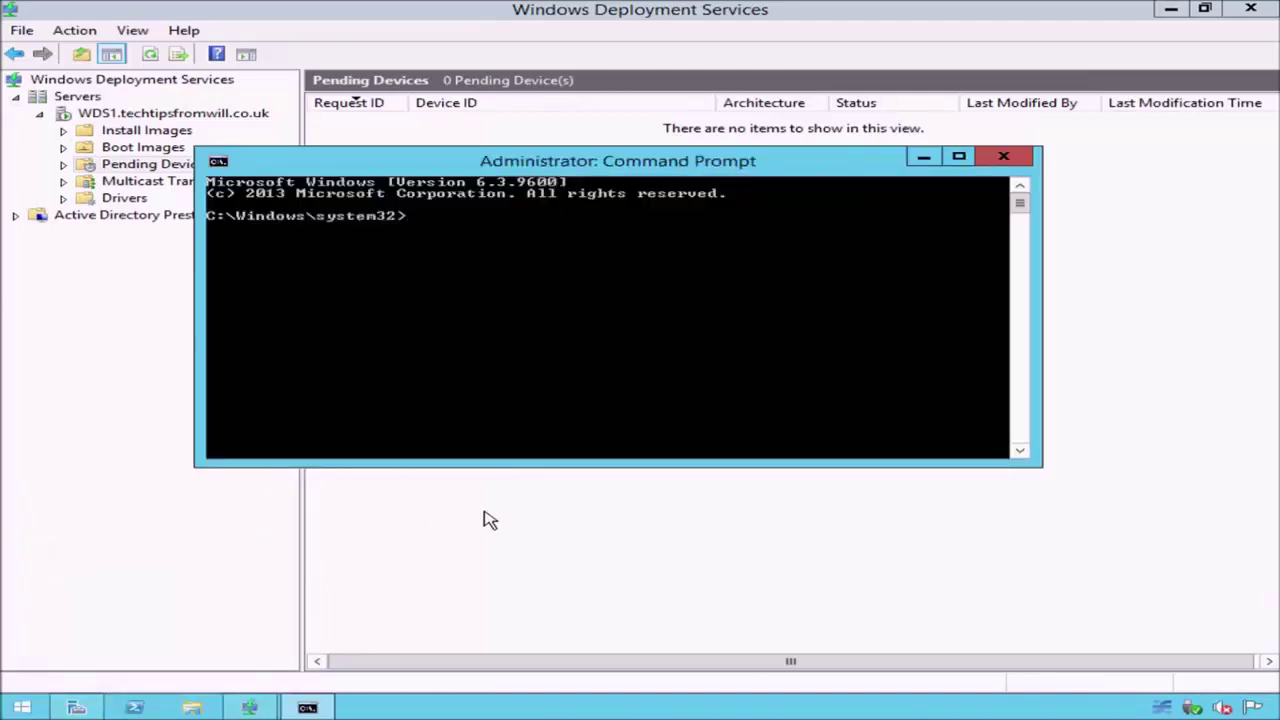
pyautogui.write('WDSUTIL')
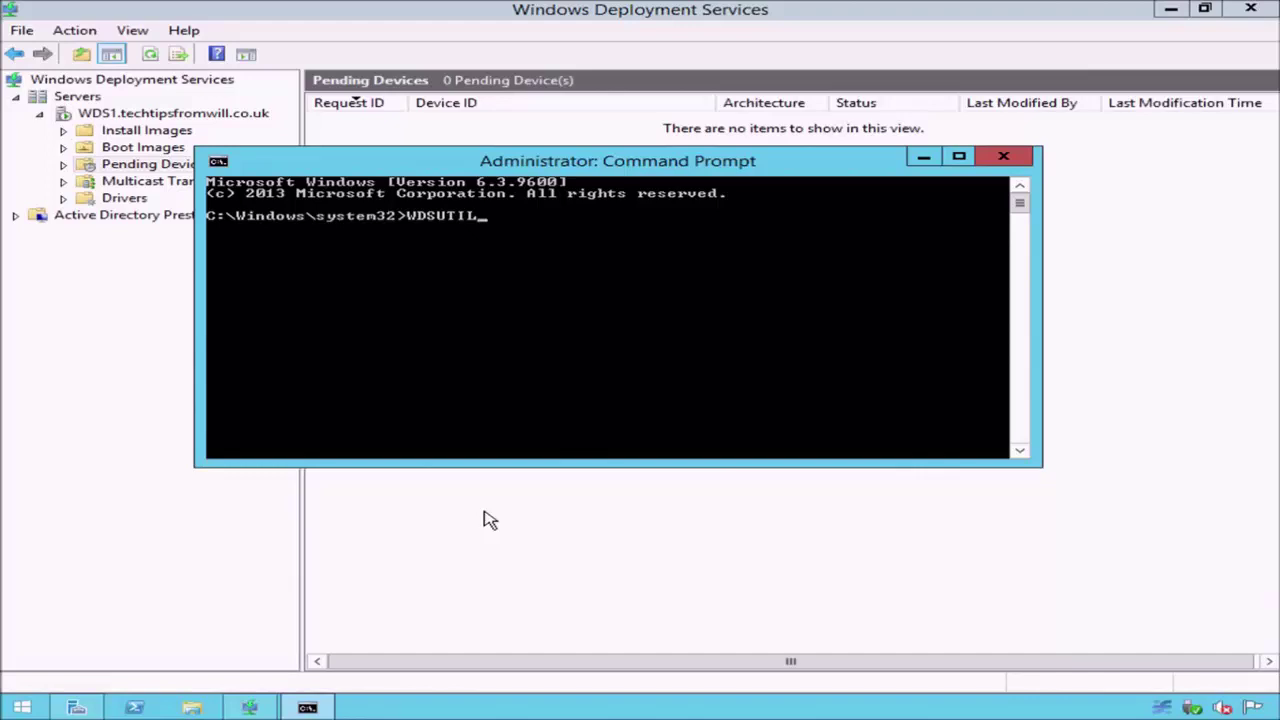
pyautogui.write('/Set-Server /Auto')
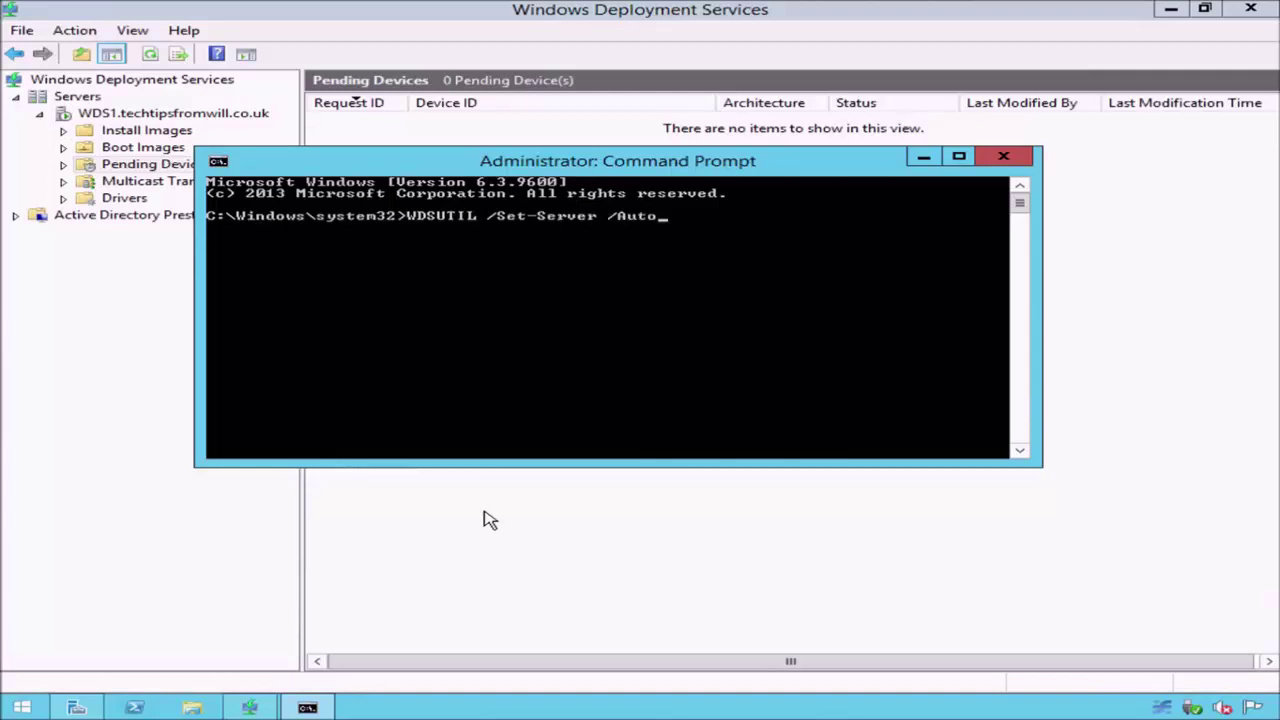
pyautogui.write('AddPolicy /Message:')
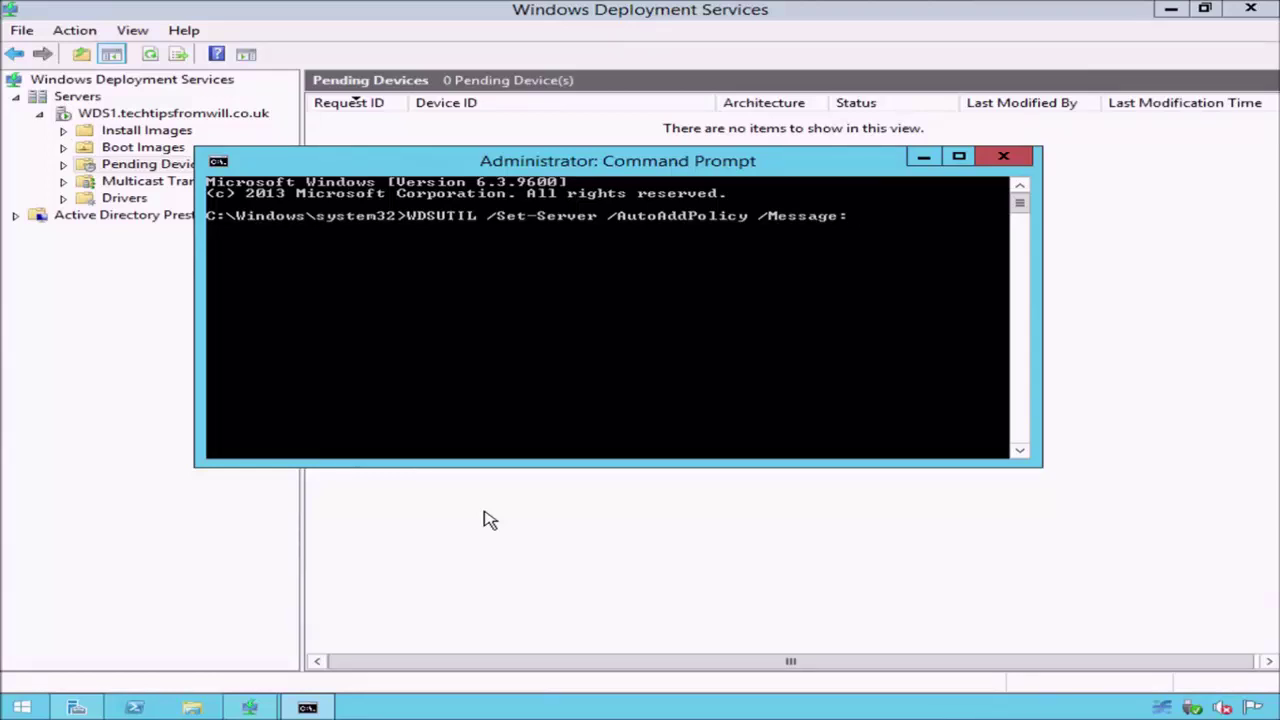
pyautogui.write('"This is an unkno')
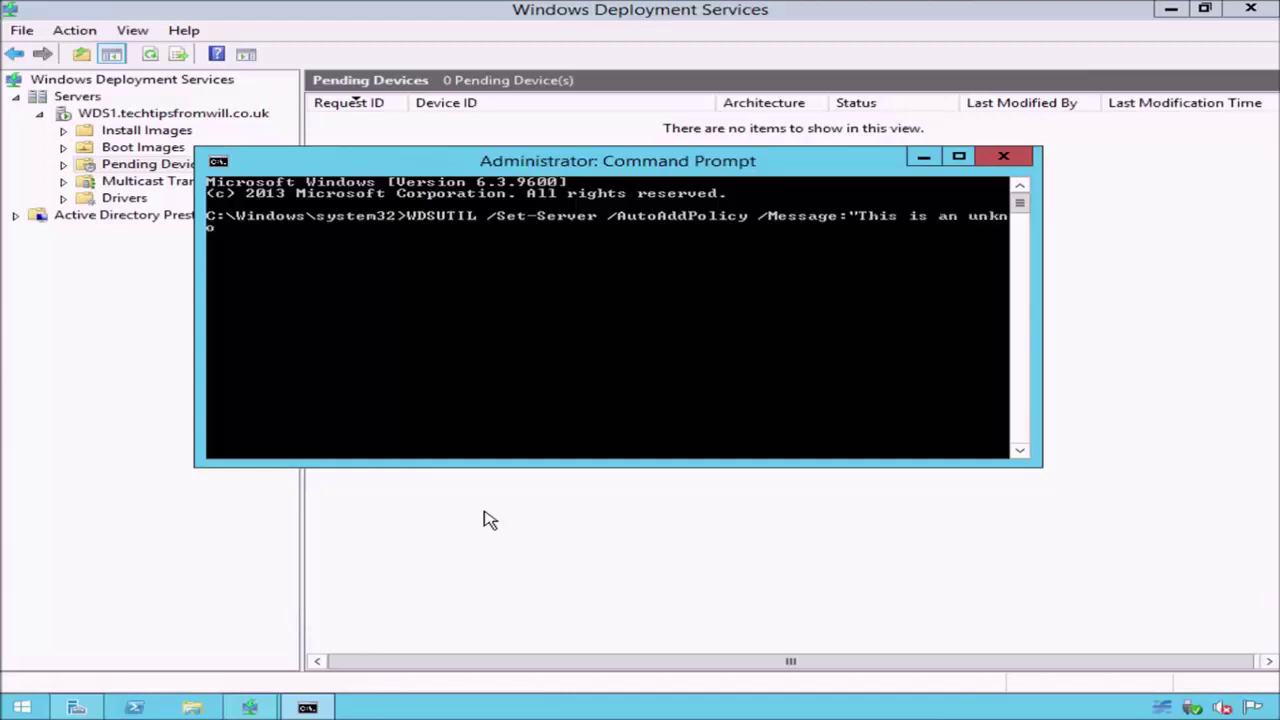
pyautogui.write('wn computer. Contac')
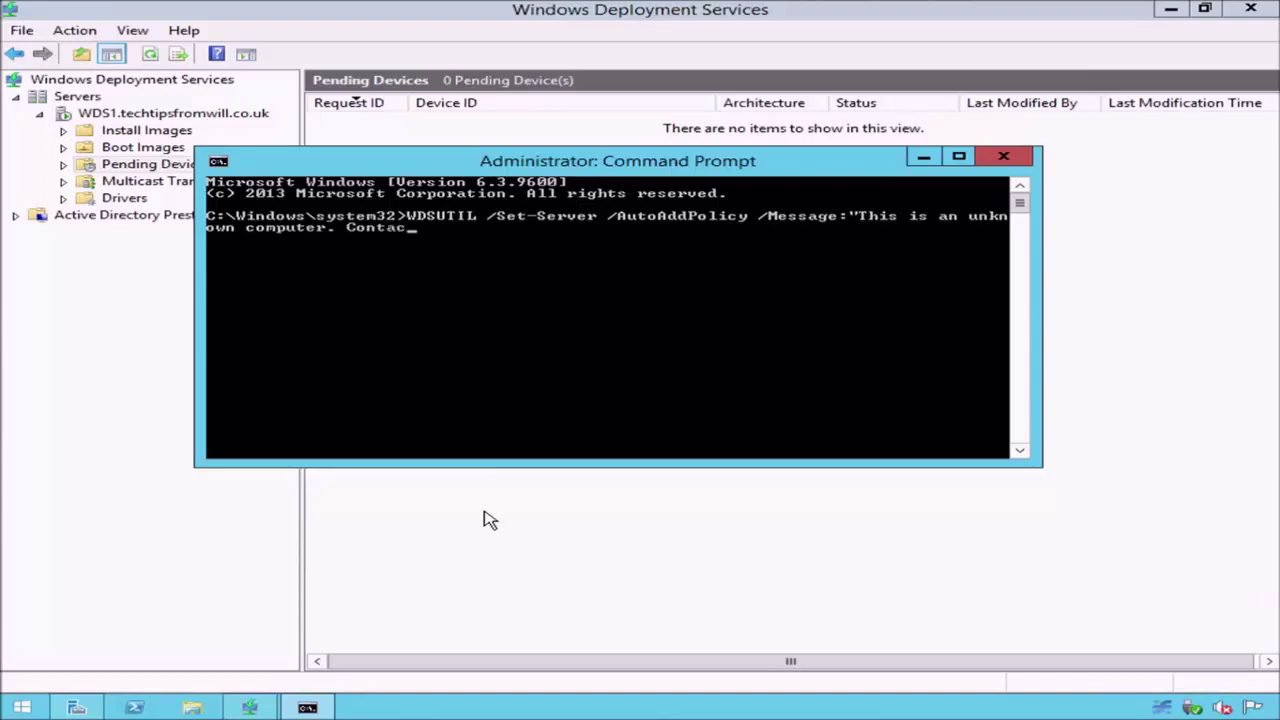
pyautogui.write('t your system administrato')
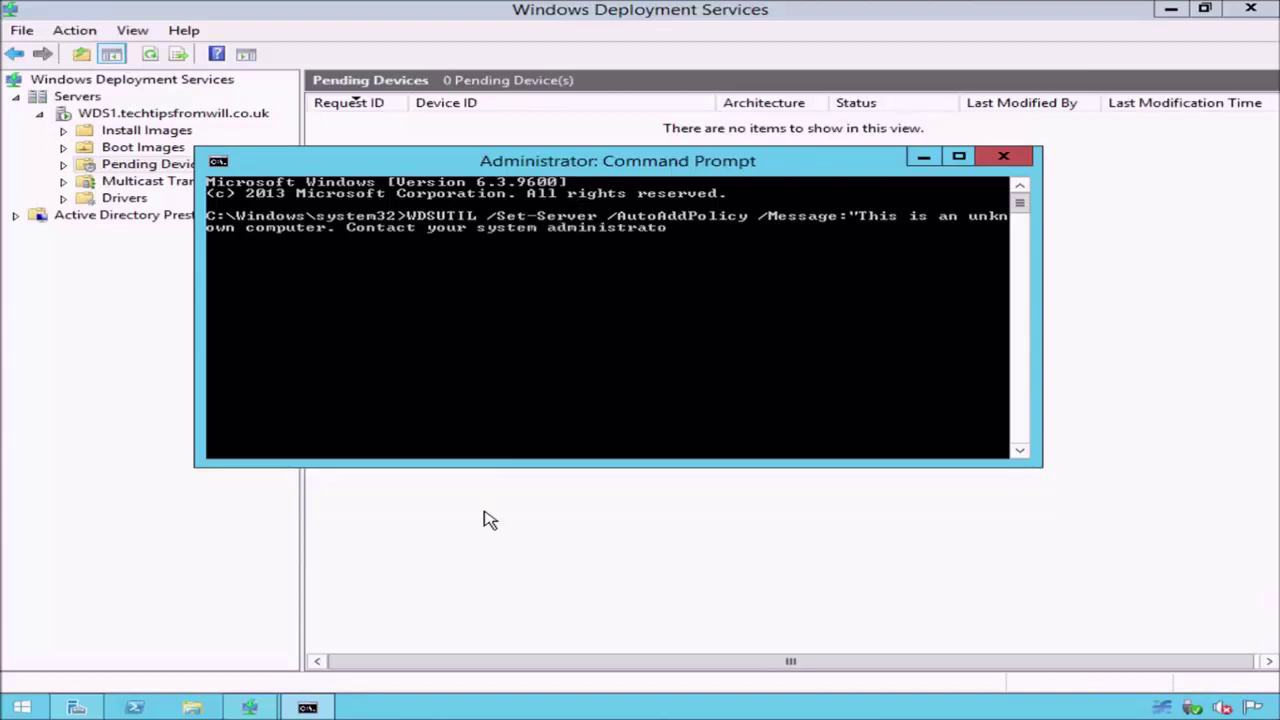
pyautogui.write('r to install an image."')
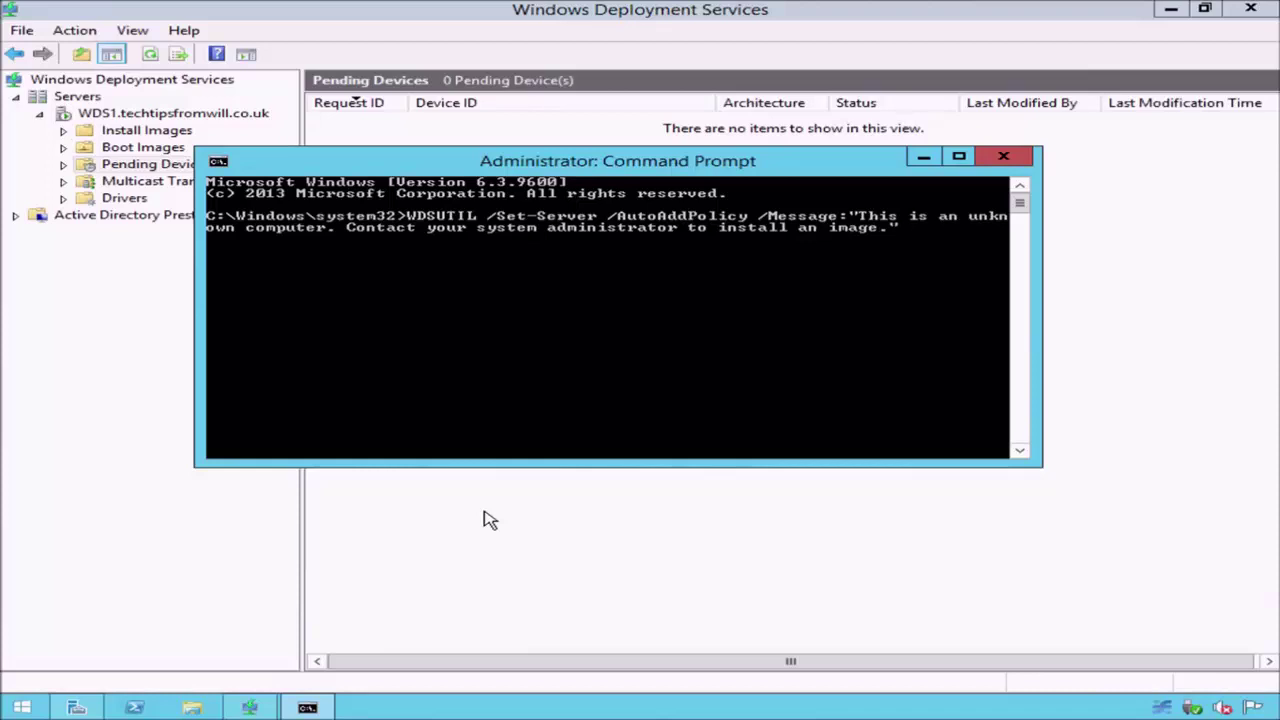
pyautogui.press('Return')
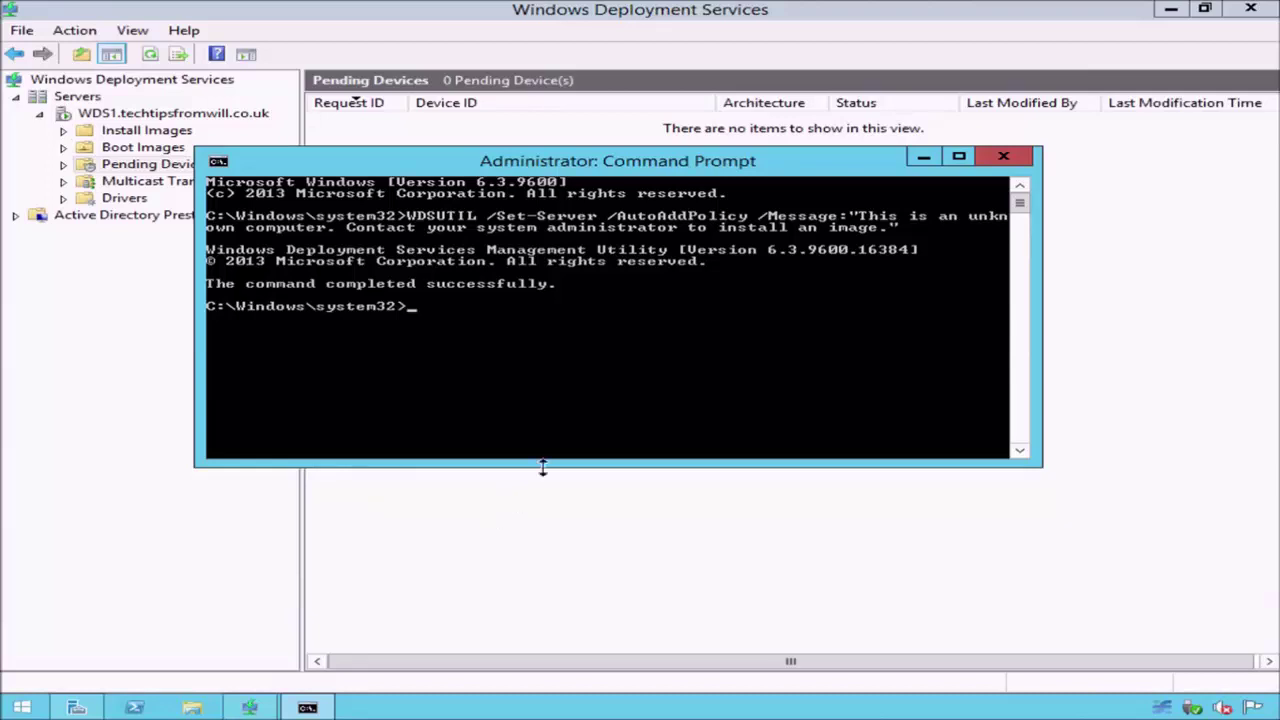
pyautogui.click(1003, 158)
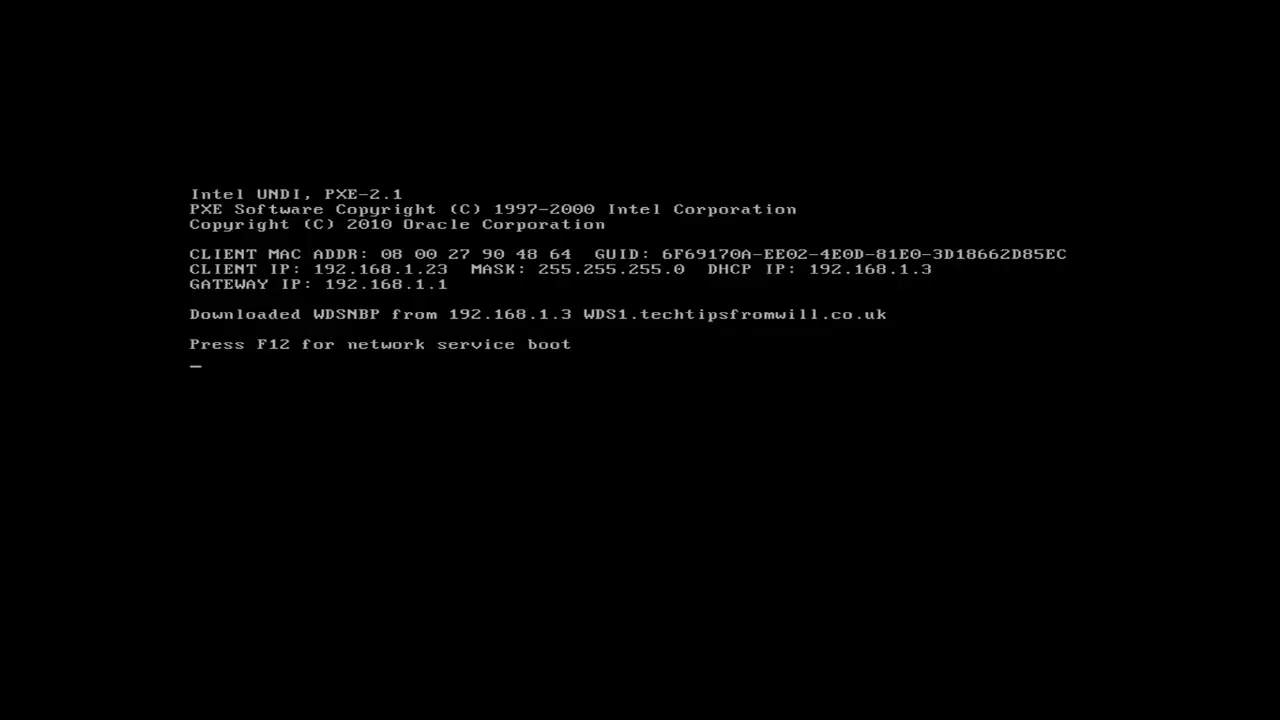
# Continue the client computer's network service boot and approve its x64 request among the WDS server's pending devices
pyautogui.press('F12')
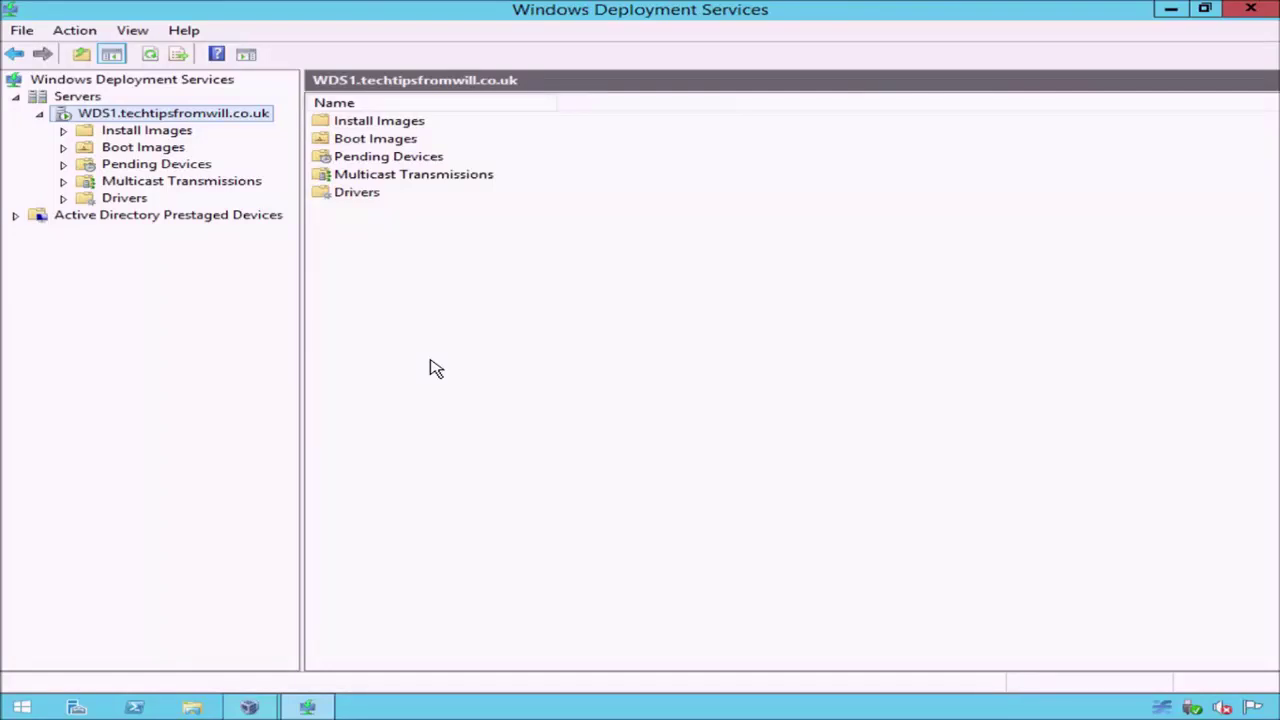
pyautogui.click(190, 167)
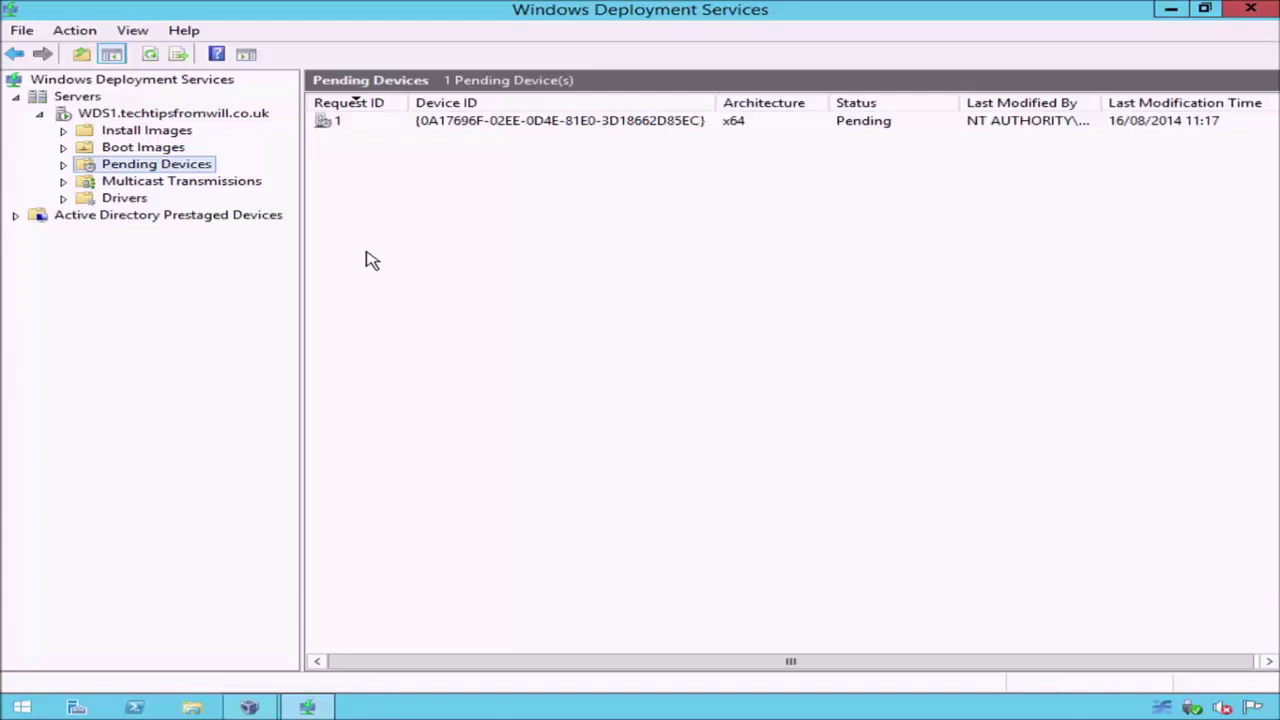
pyautogui.click(352, 126)
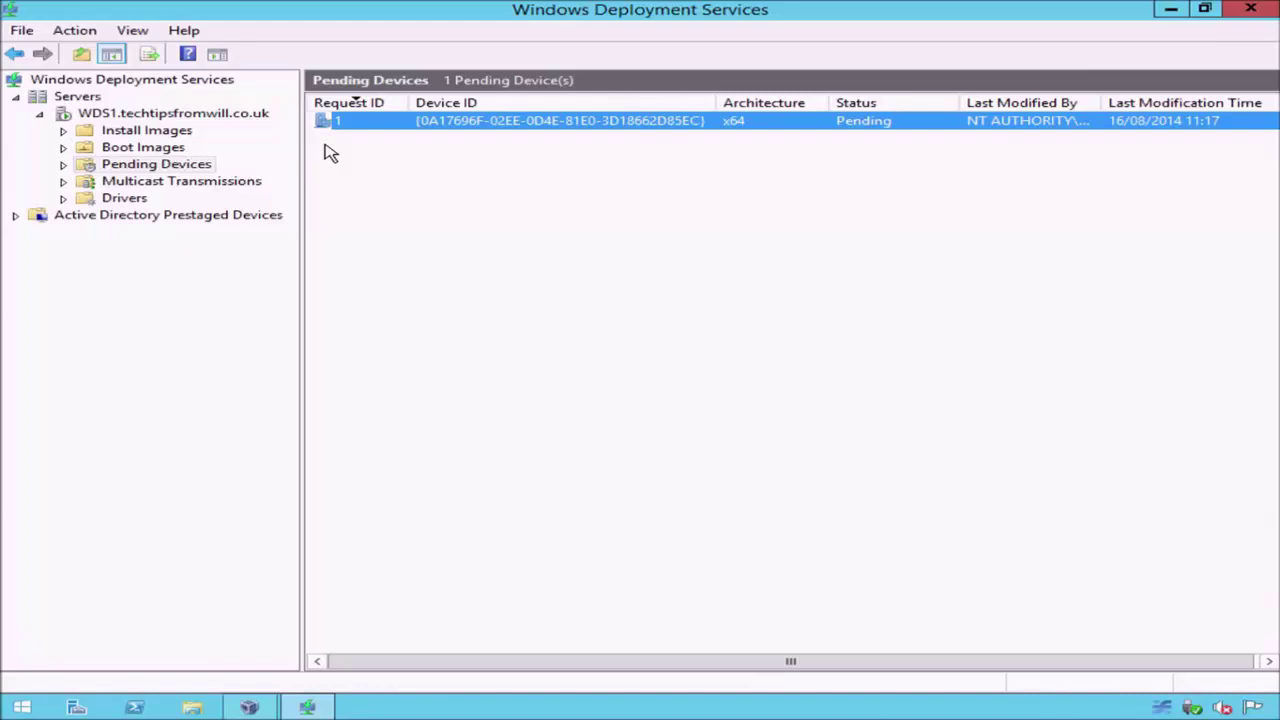
pyautogui.rightClick(808, 129)
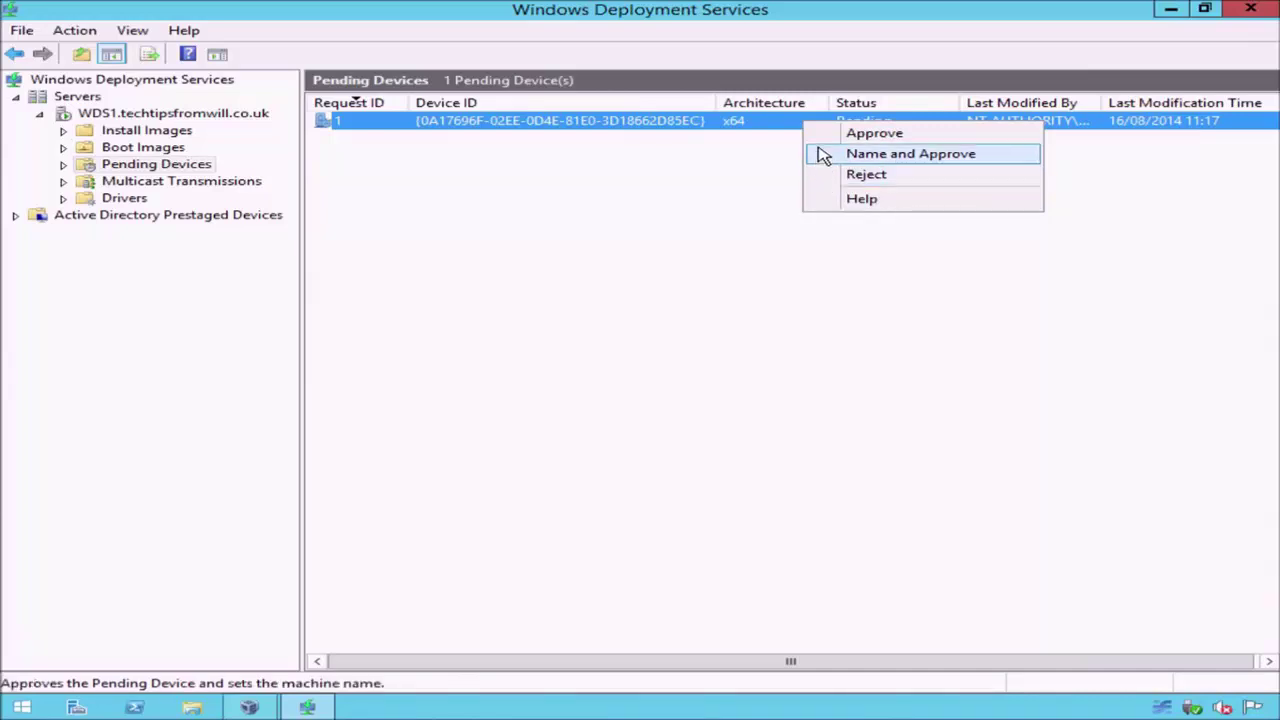
pyautogui.click(823, 141)
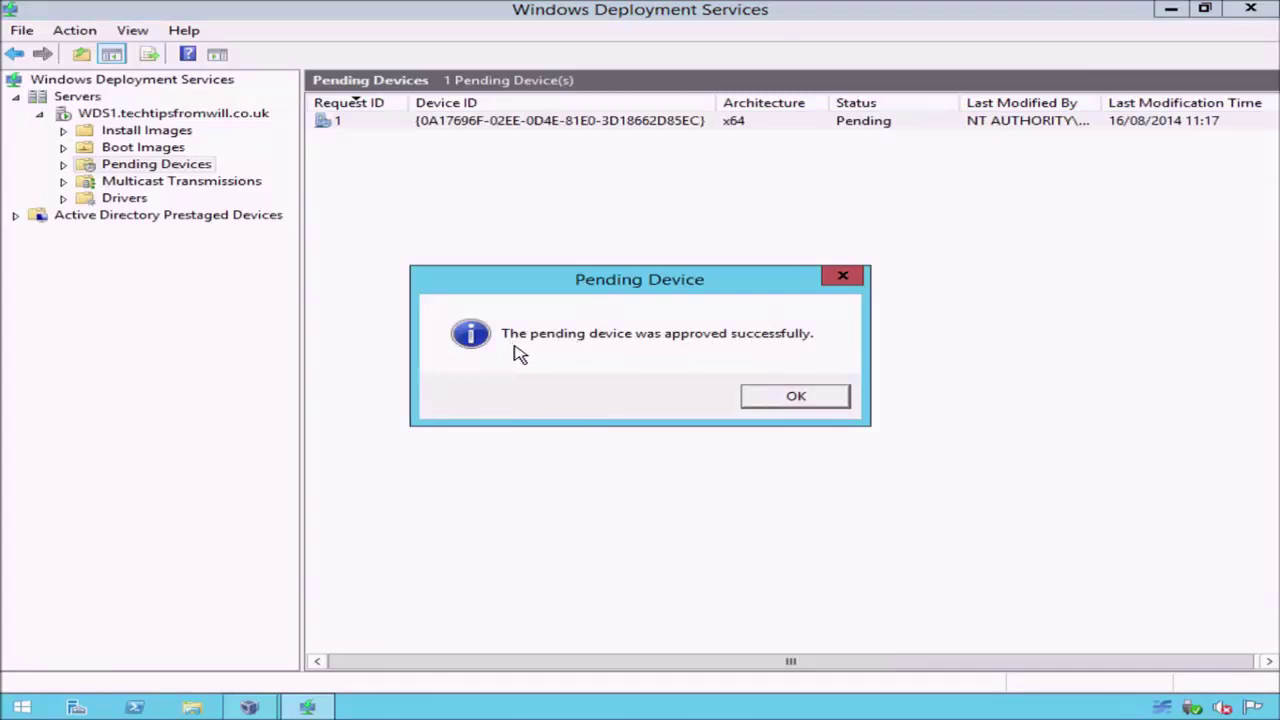
pyautogui.click(822, 396)
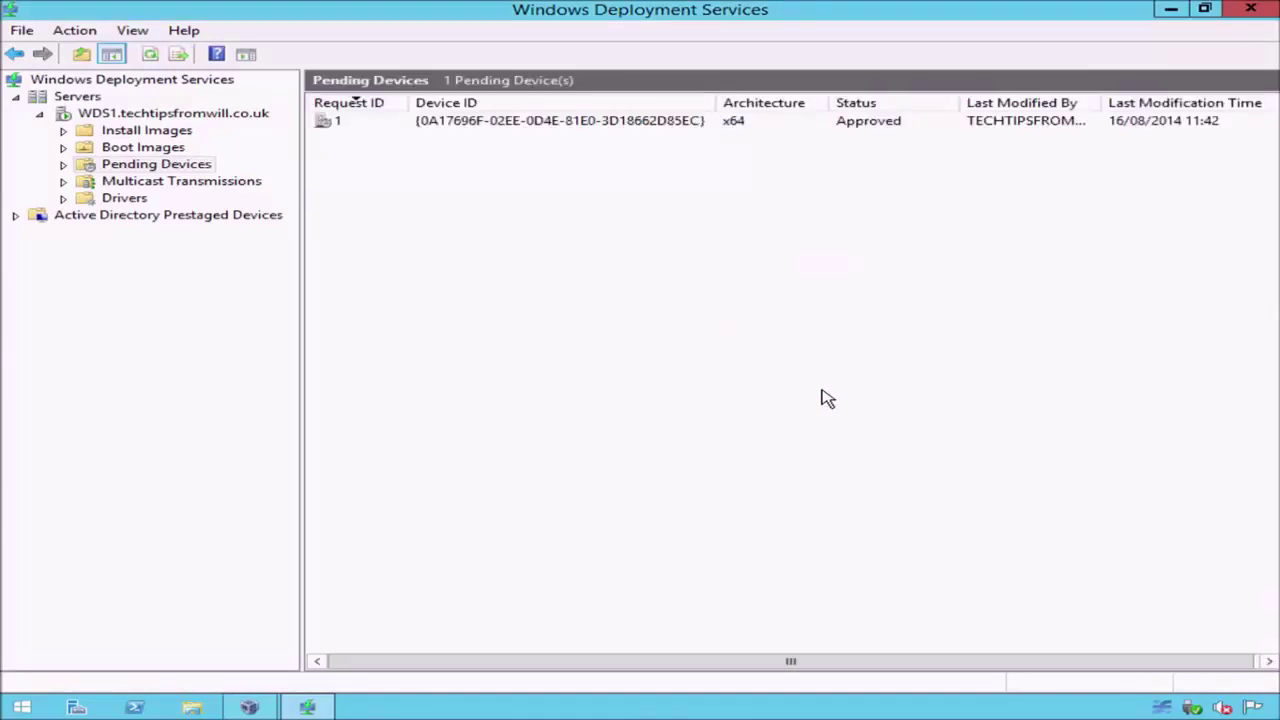
pyautogui.click(838, 130)
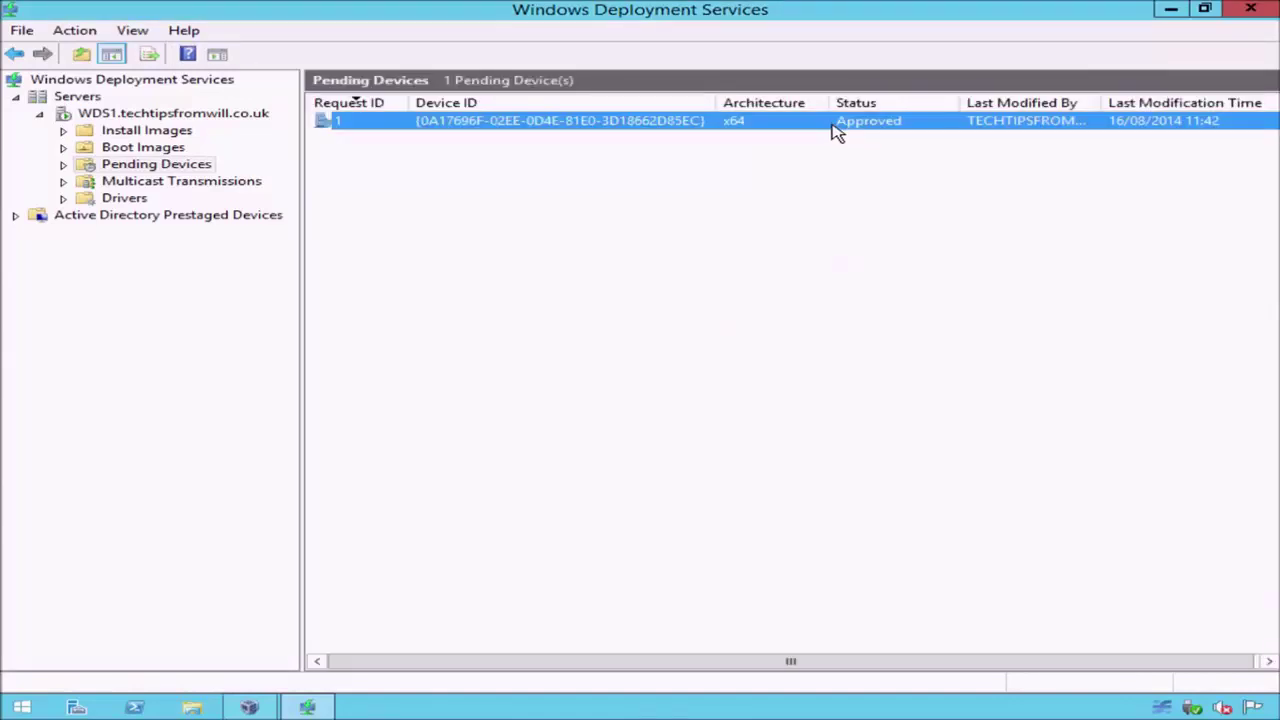